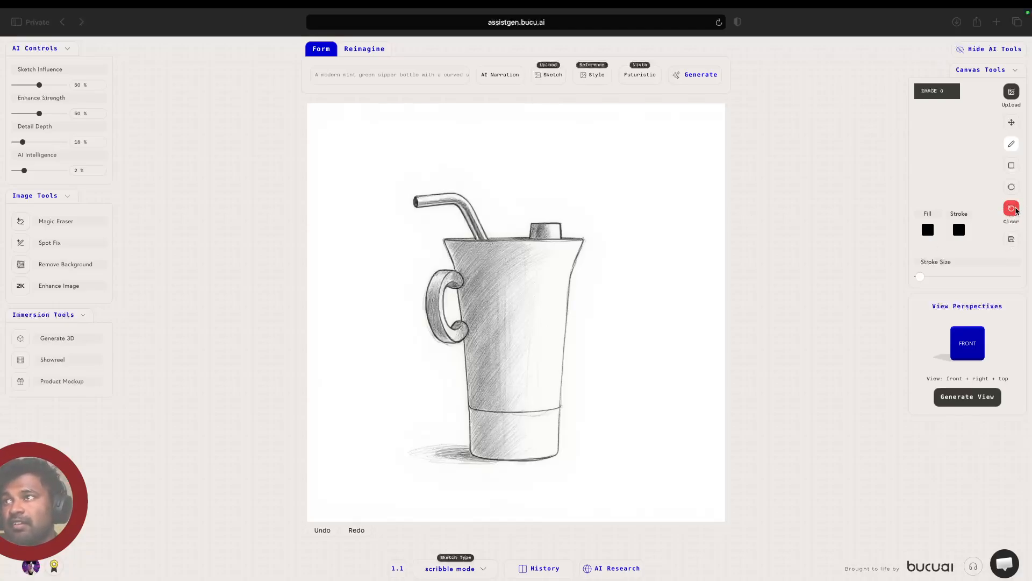
Step: Clear everything from the canvas, including the tumbler sketch
click(1016, 211)
click(1016, 210)
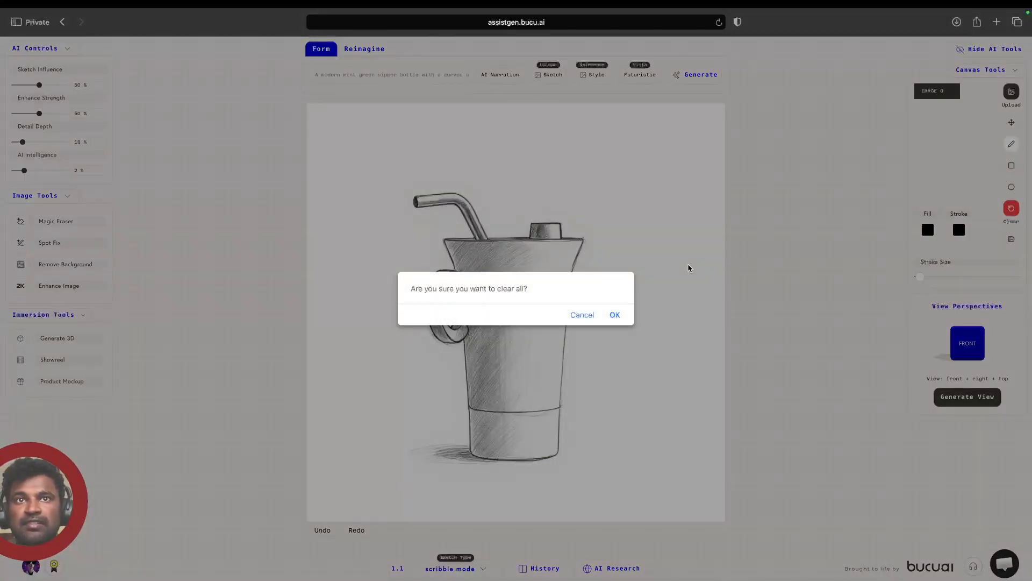
click(615, 317)
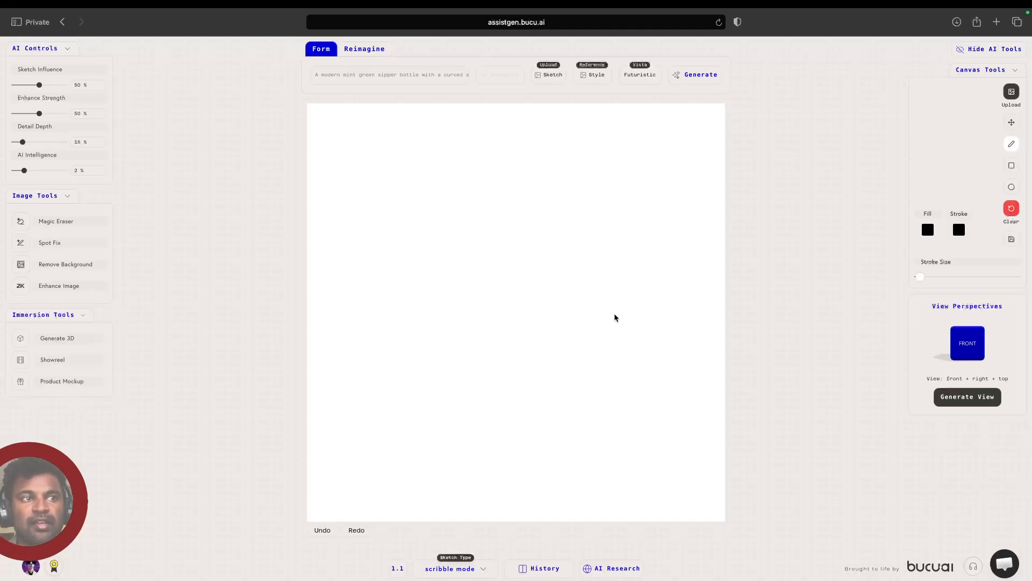
Step: Upload the vase photo 46d46d27_FVT_122.jpg from the Downloads folder onto the canvas
click(1013, 92)
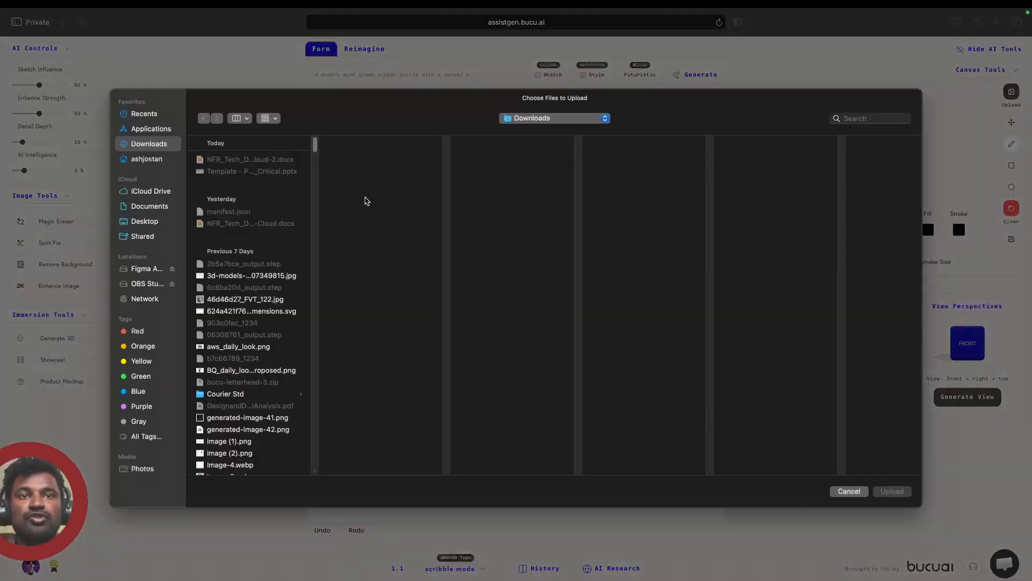
click(255, 300)
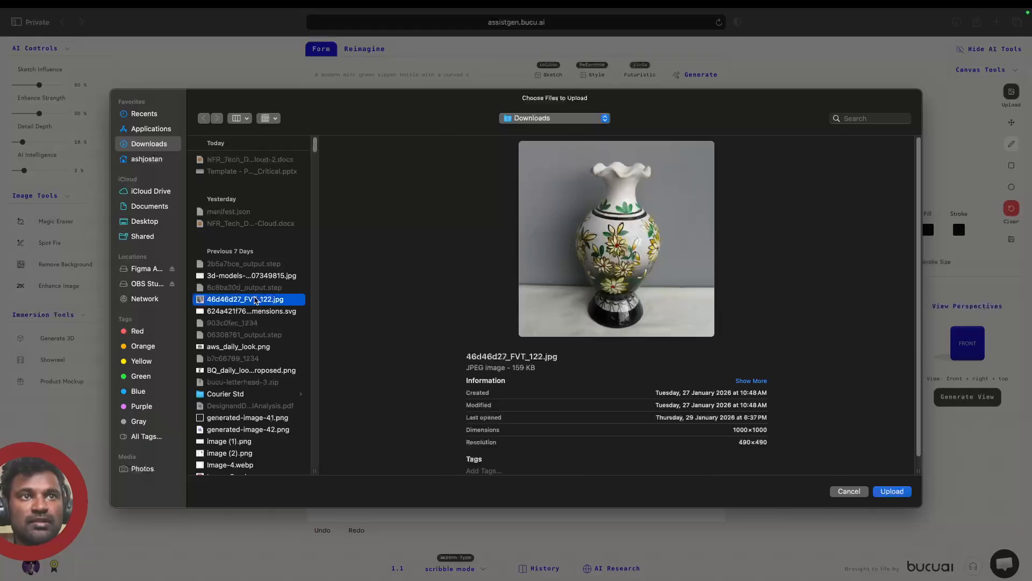
click(901, 495)
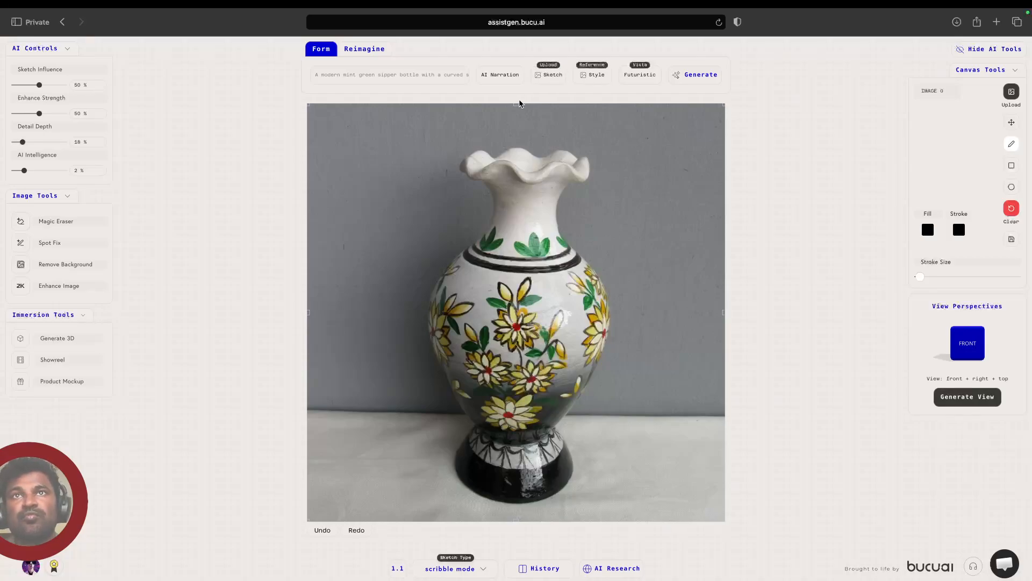
Step: Scribble thin black freehand lines over the vase's upper area and select the image and line layers one by one
mouse_move(516, 107)
mouse_down()
mouse_move(516, 127)
mouse_move(571, 153)
mouse_move(493, 125)
mouse_move(425, 125)
mouse_move(456, 132)
mouse_move(570, 220)
mouse_move(599, 194)
mouse_move(680, 221)
mouse_move(588, 237)
mouse_move(653, 291)
mouse_move(648, 257)
mouse_move(691, 299)
mouse_move(663, 331)
mouse_move(687, 250)
mouse_up()
click(941, 91)
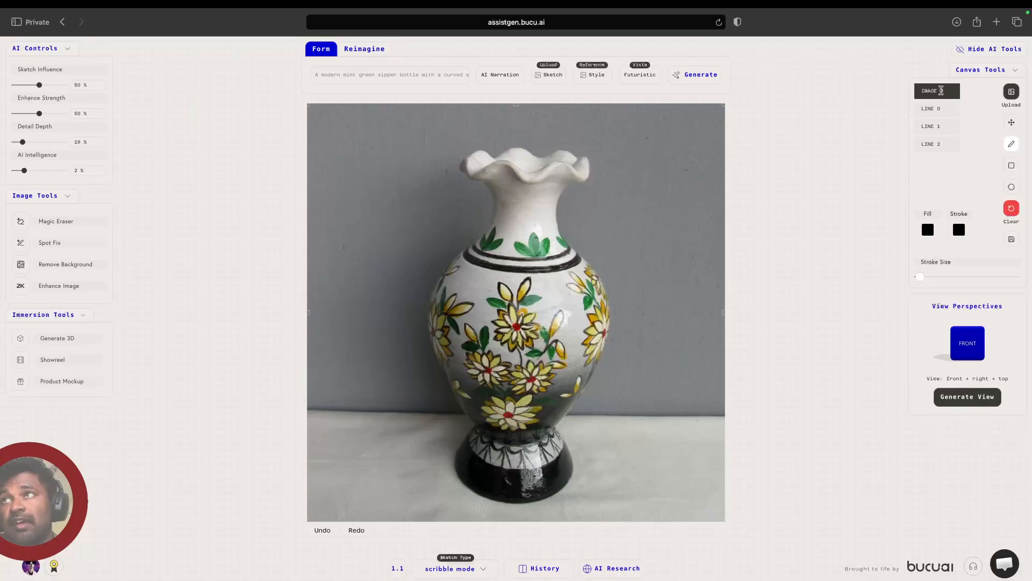
click(936, 107)
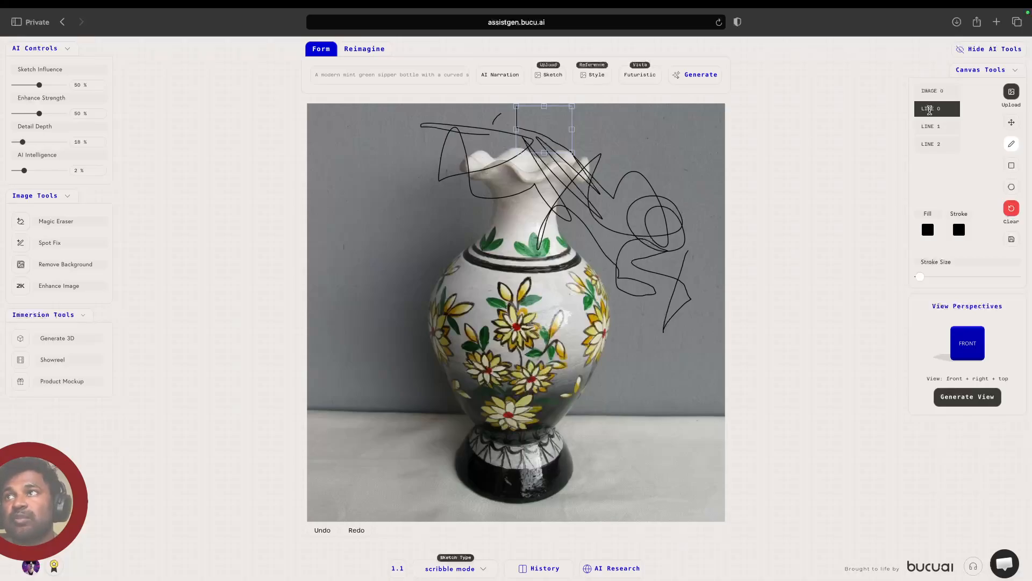
right_click(930, 110)
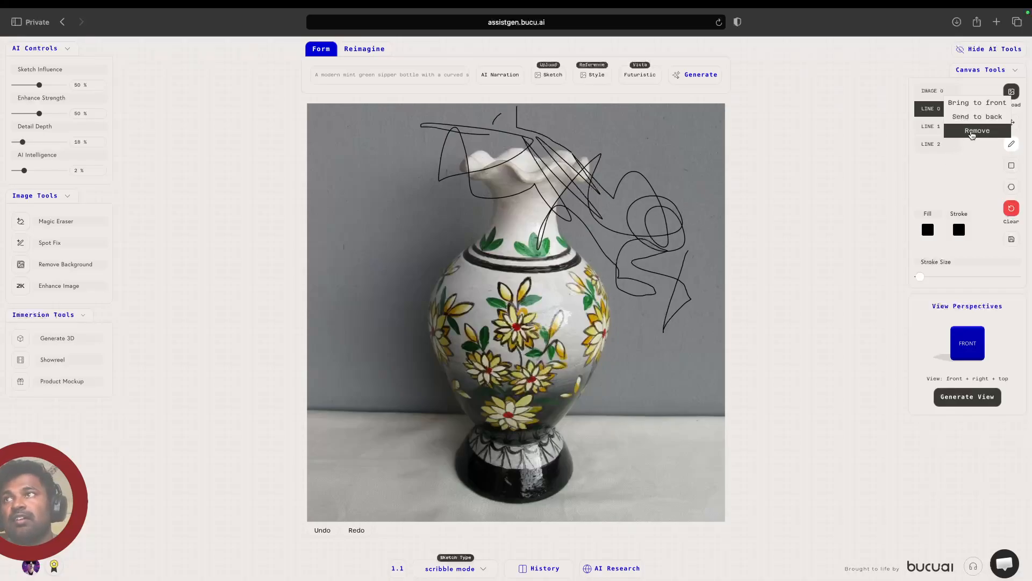
click(933, 110)
click(933, 126)
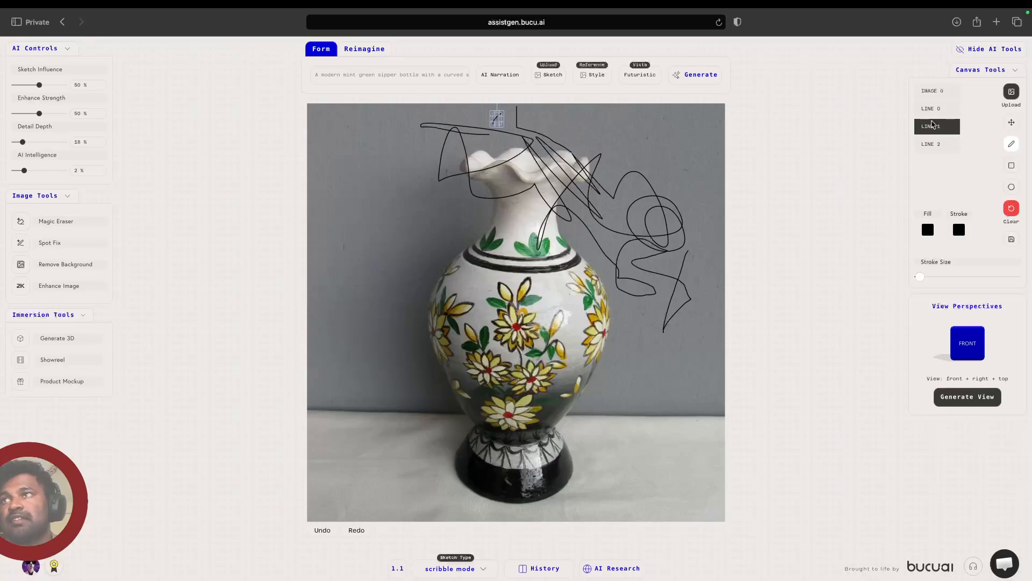
click(933, 143)
click(942, 91)
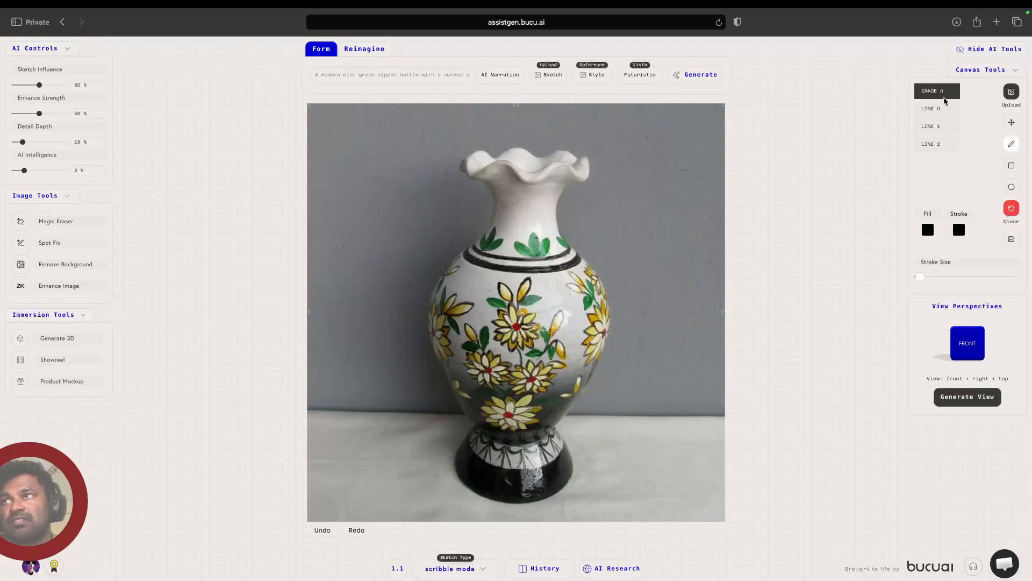
Step: Remove the three scribbled line layers, LINE 0, LINE 2 and LINE 1, from the canvas
click(941, 110)
right_click(941, 110)
click(940, 128)
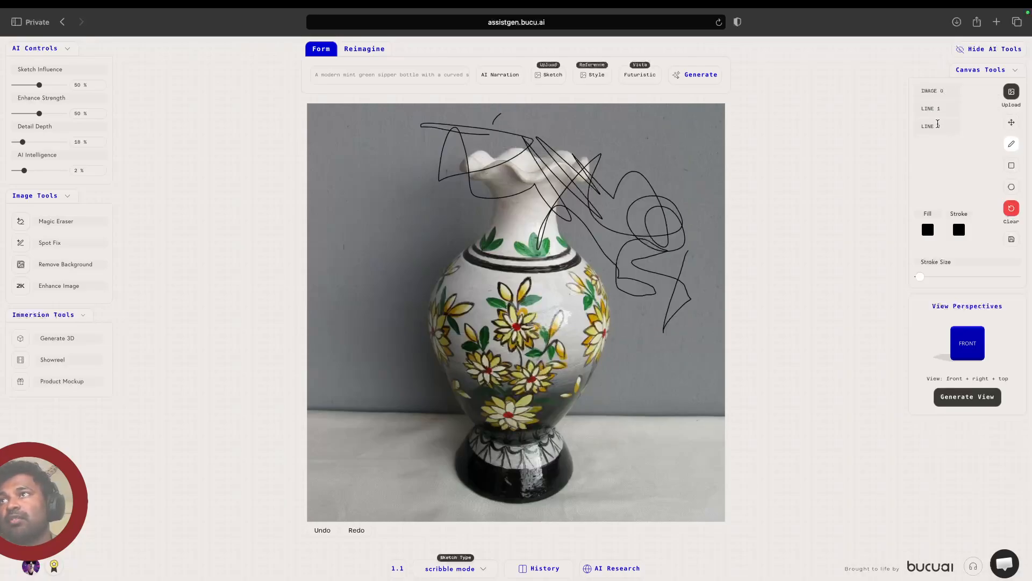
click(933, 126)
right_click(938, 127)
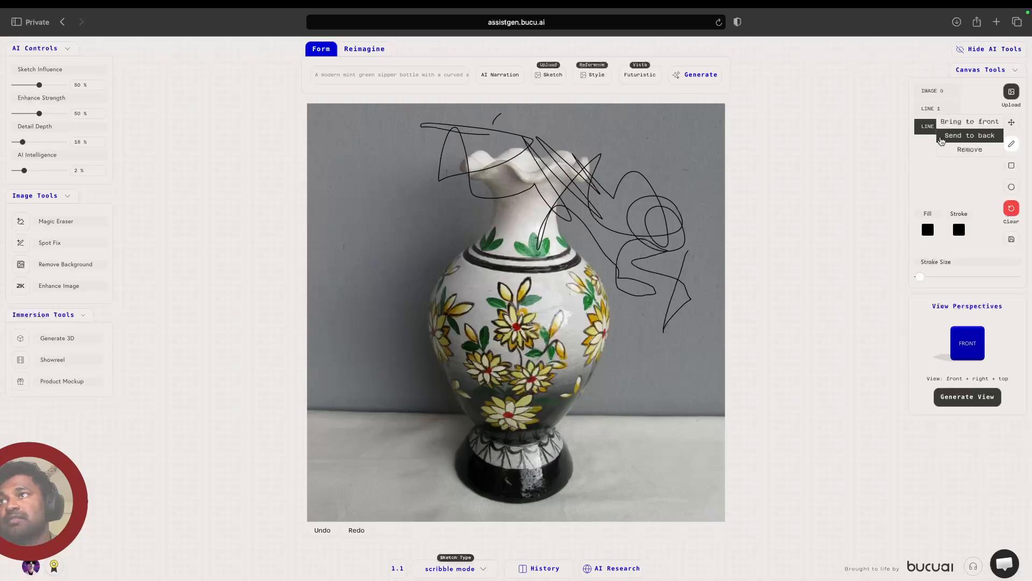
click(947, 149)
right_click(922, 107)
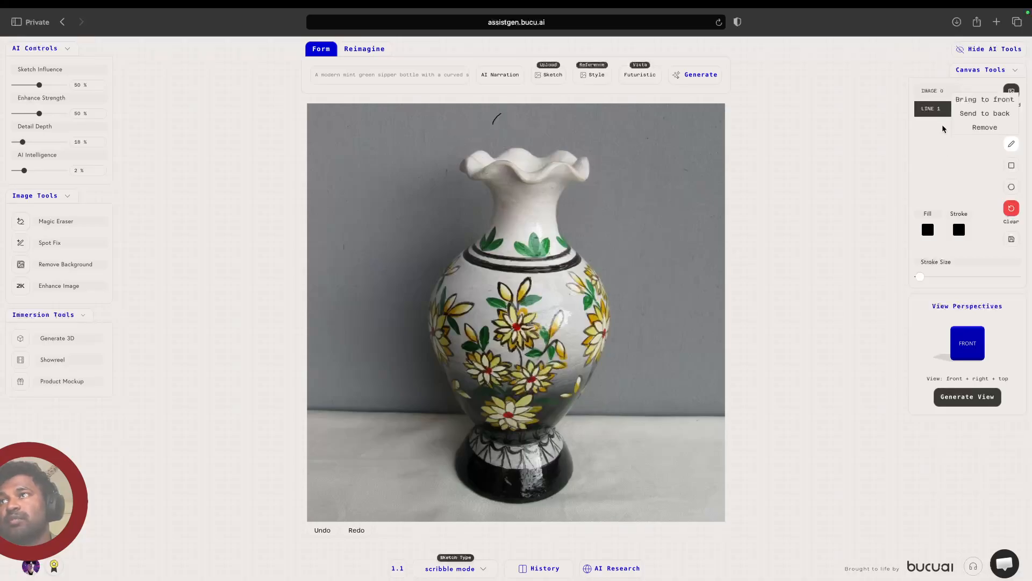
click(962, 129)
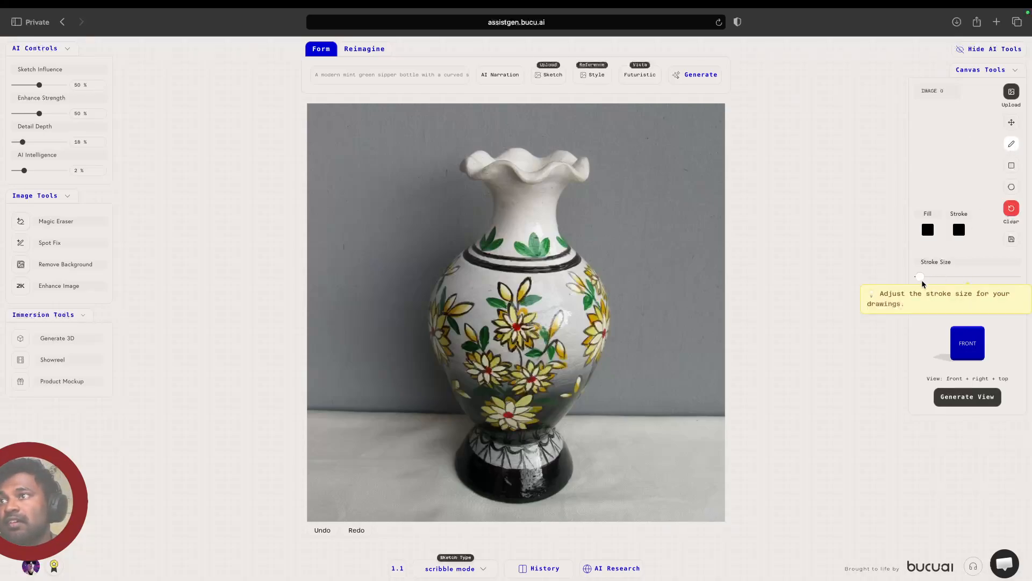
Step: Draw a curved handle on each side of the vase with a thicker pencil stroke in red #BD1D1D
drag(922, 278, 952, 291)
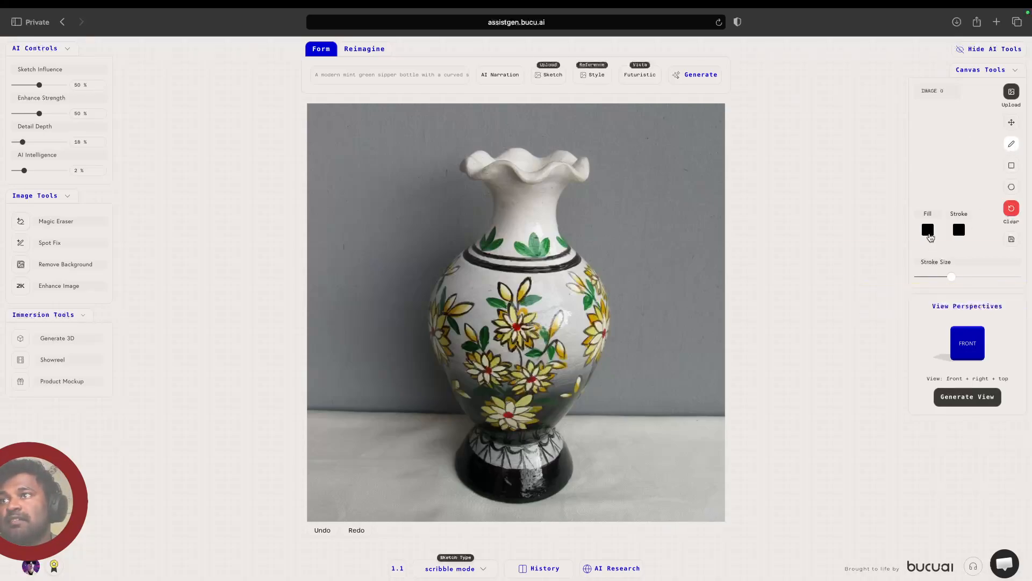
click(959, 231)
click(907, 265)
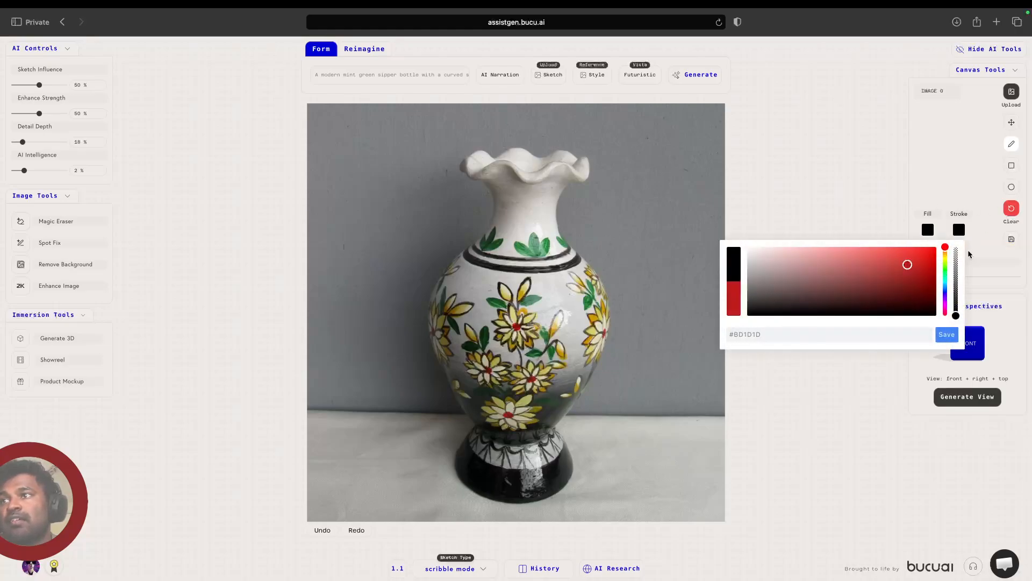
click(947, 334)
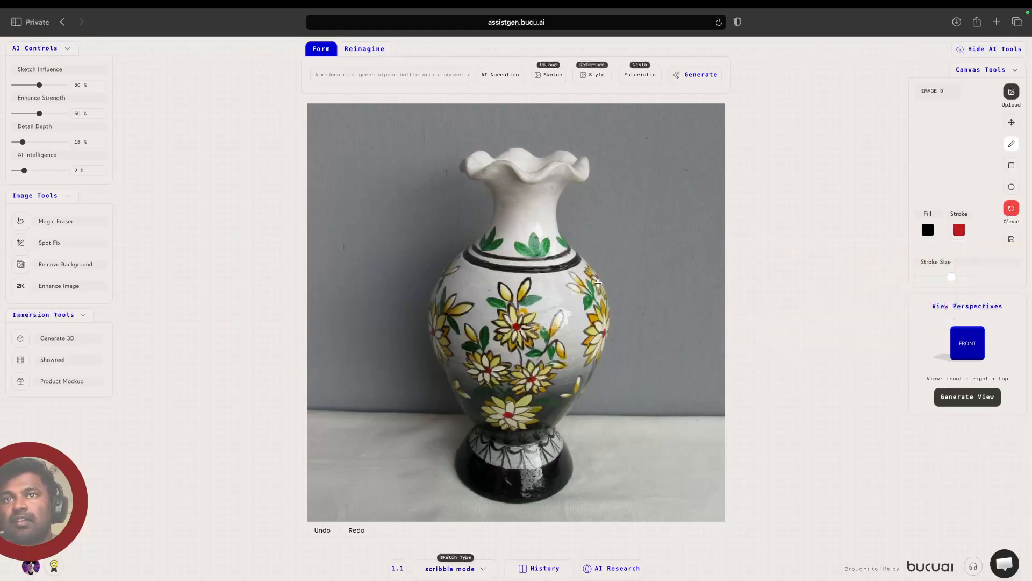
mouse_move(596, 285)
mouse_down()
mouse_move(646, 256)
mouse_move(637, 326)
mouse_move(579, 398)
mouse_up()
mouse_move(442, 276)
mouse_down()
mouse_move(380, 285)
mouse_move(390, 344)
mouse_move(465, 401)
mouse_up()
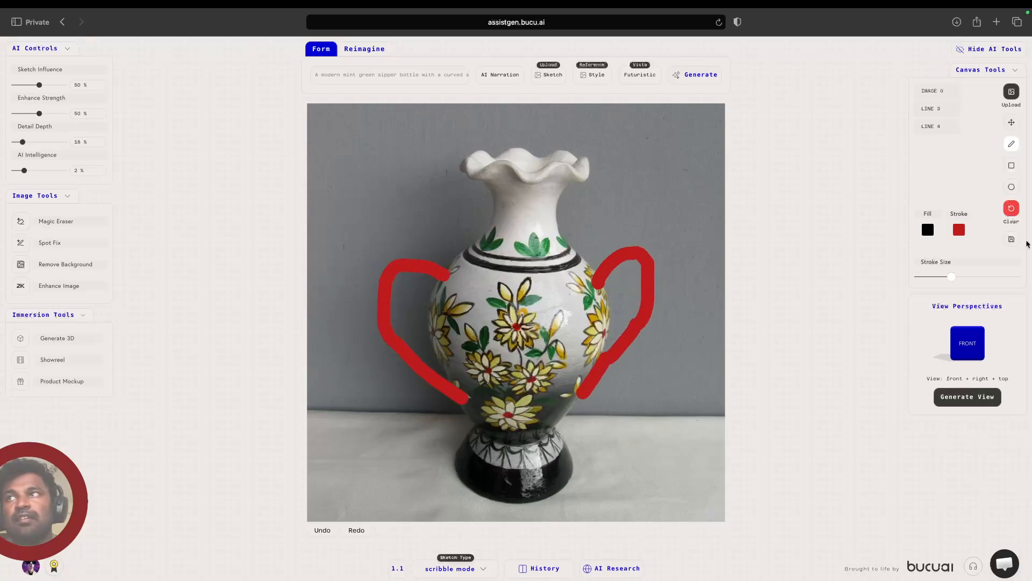
Step: Move the vase's right handle stroke slightly down and the left one slightly up
click(939, 108)
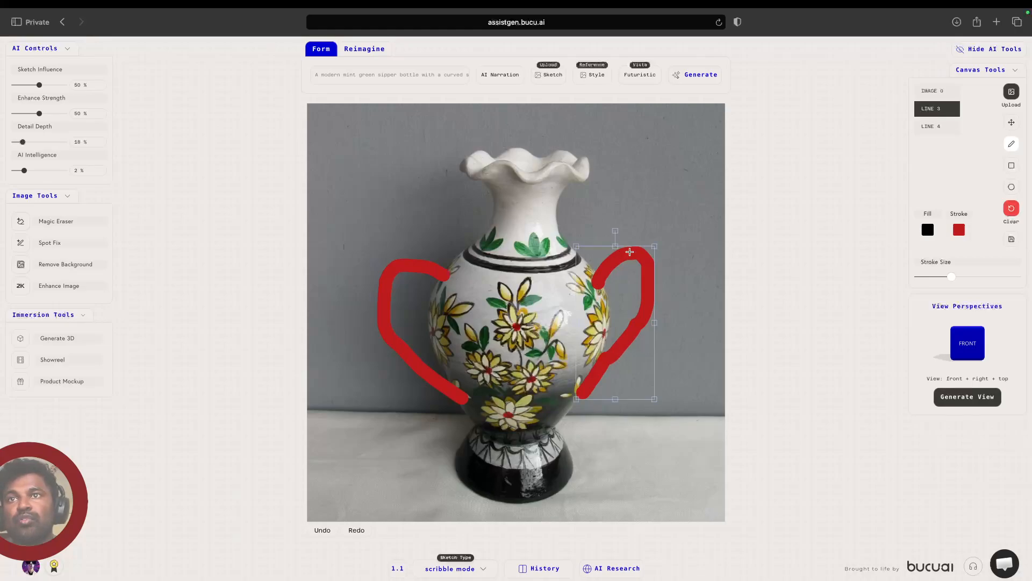
click(1009, 123)
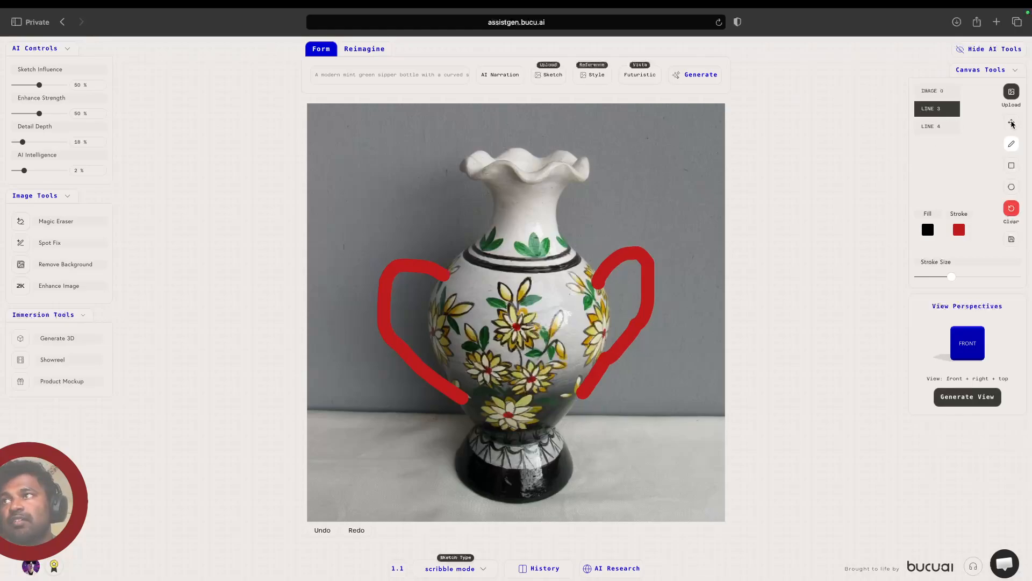
mouse_move(627, 253)
mouse_down()
mouse_move(638, 203)
mouse_move(628, 274)
mouse_move(628, 258)
mouse_up()
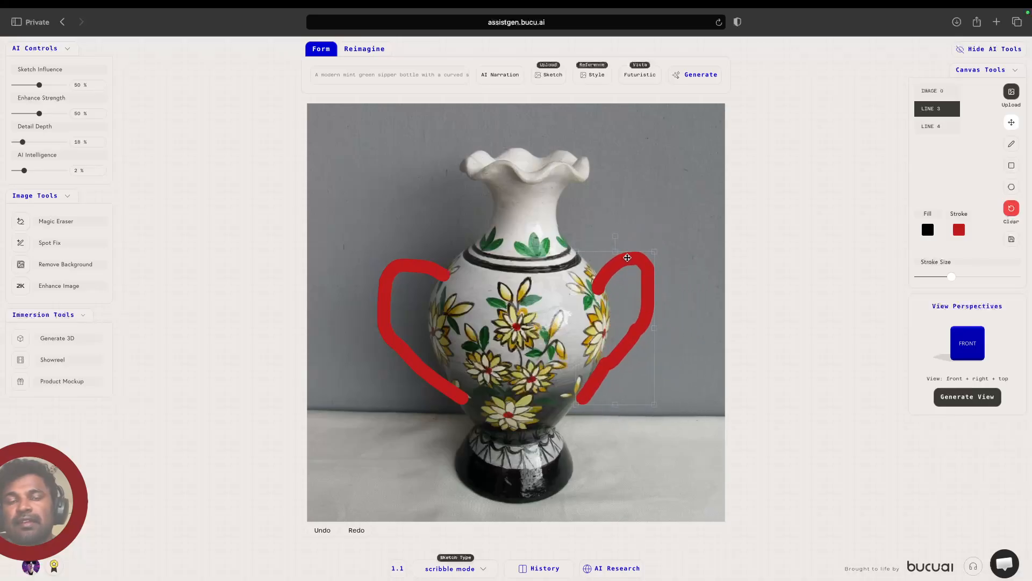
click(414, 260)
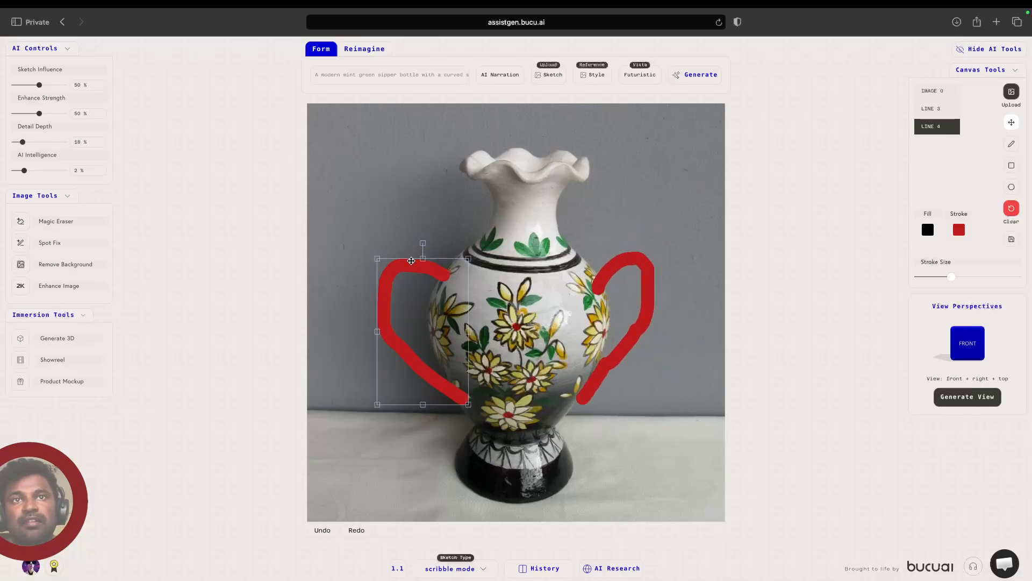
drag(412, 266, 411, 258)
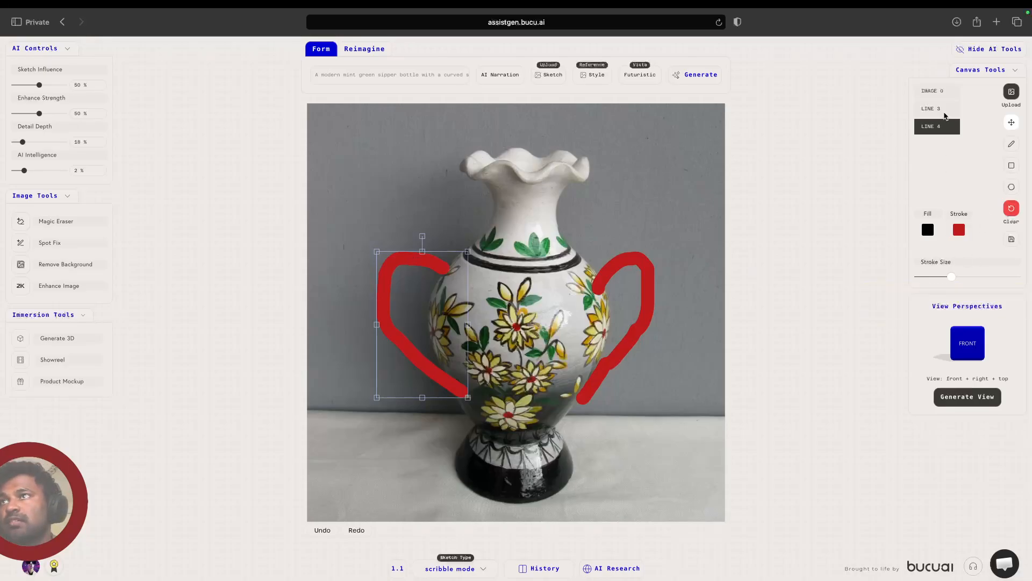
Step: Draw a wide rectangle with black fill and red stroke across the vase's neck
click(1012, 165)
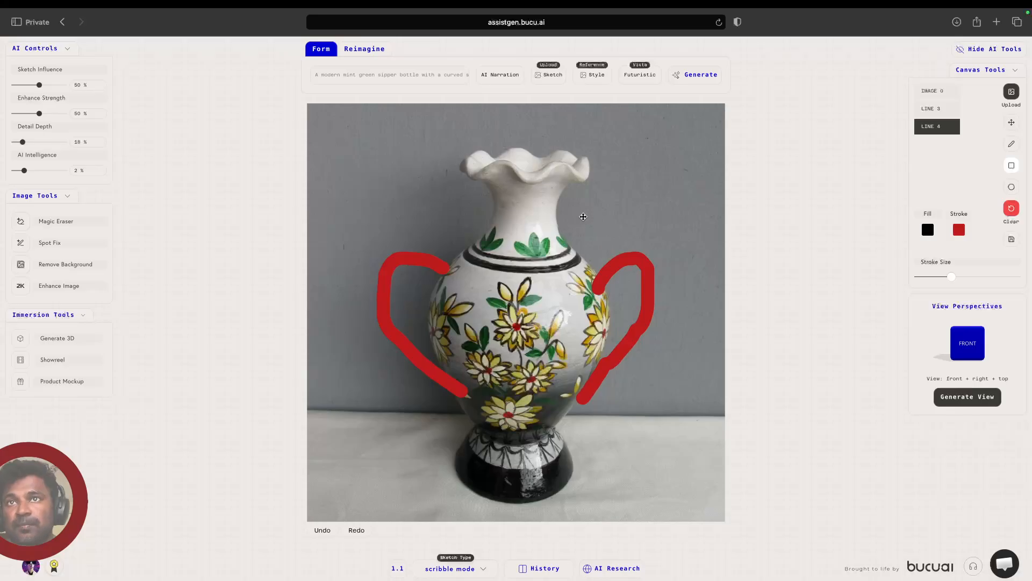
click(583, 216)
click(1012, 165)
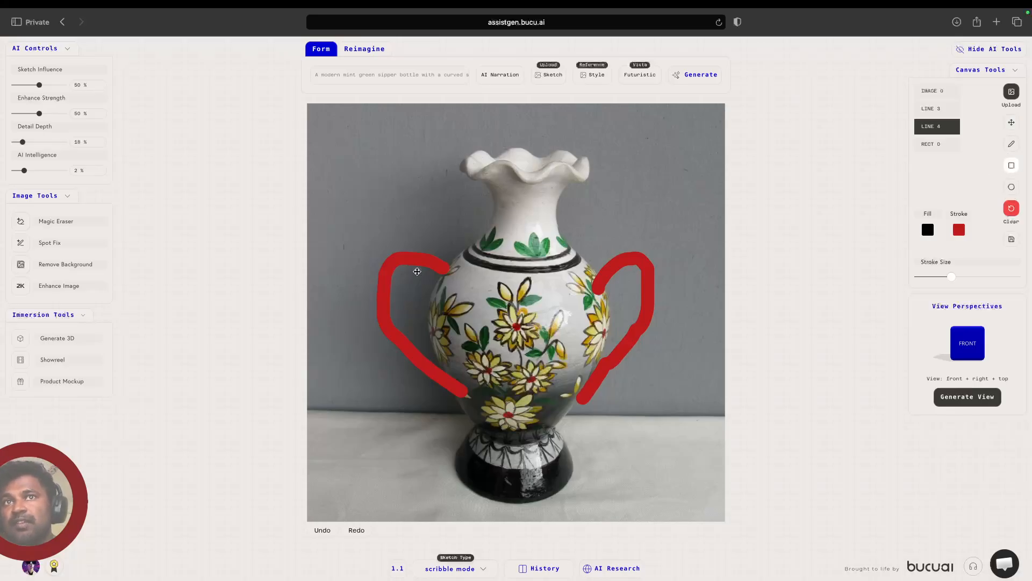
mouse_move(407, 178)
mouse_down()
mouse_move(548, 261)
mouse_move(618, 236)
mouse_move(614, 206)
mouse_move(655, 243)
mouse_up()
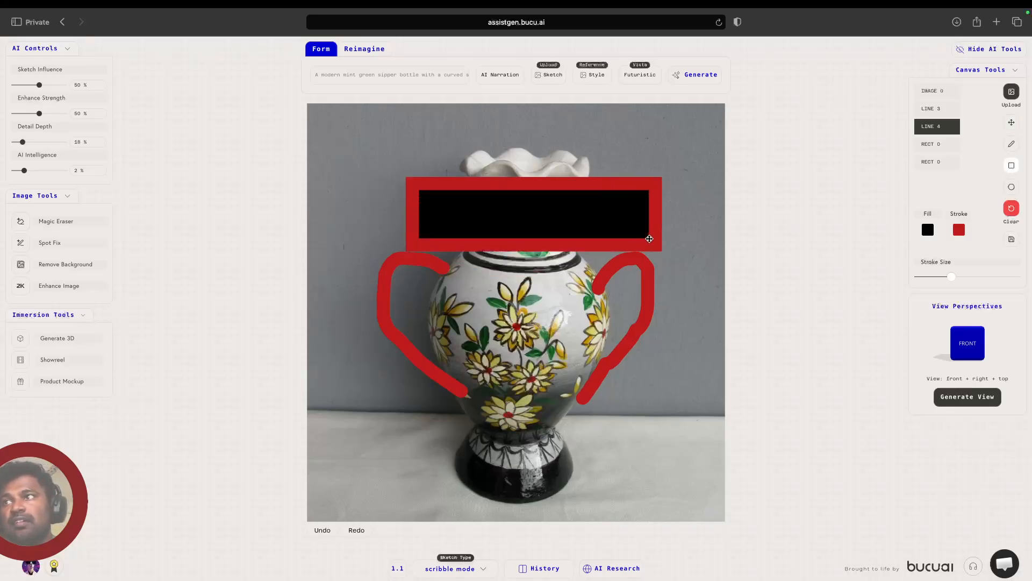
Step: Set the stroke colour to black, #000000
click(956, 230)
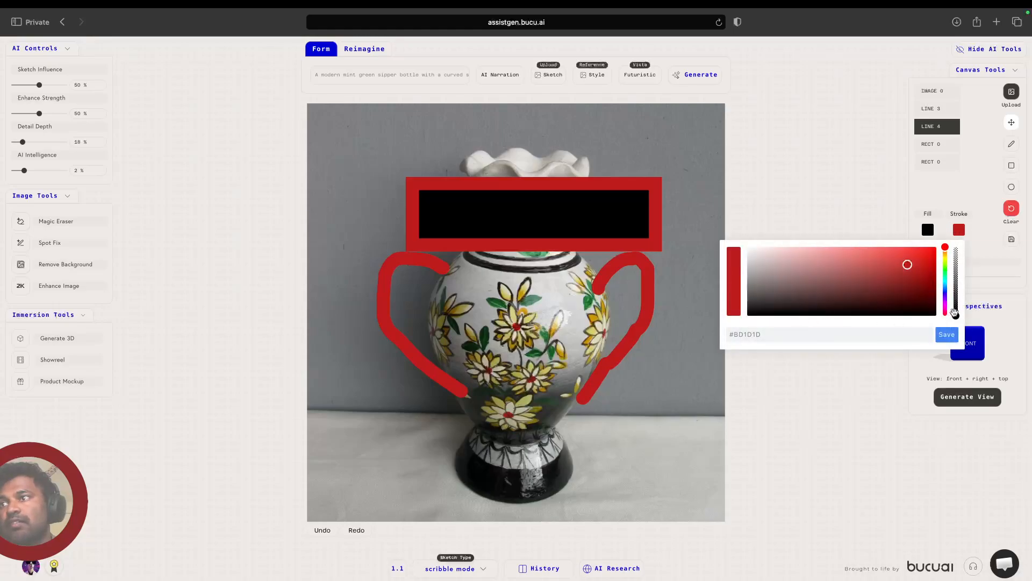
click(955, 313)
drag(955, 311, 955, 318)
drag(908, 263, 698, 360)
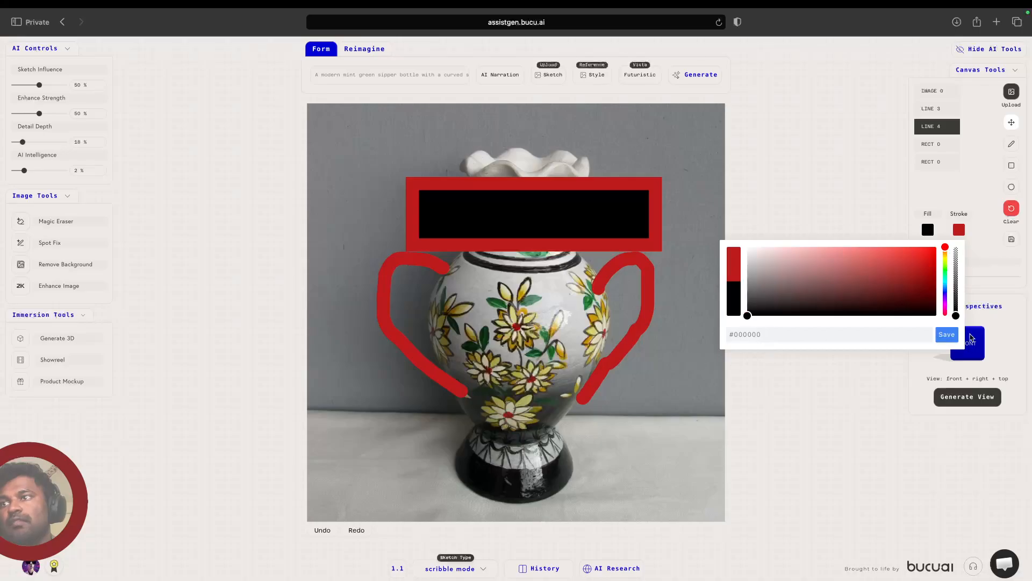
click(947, 334)
Step: Remove the red-bordered rectangle layer covering the vase's neck
click(542, 194)
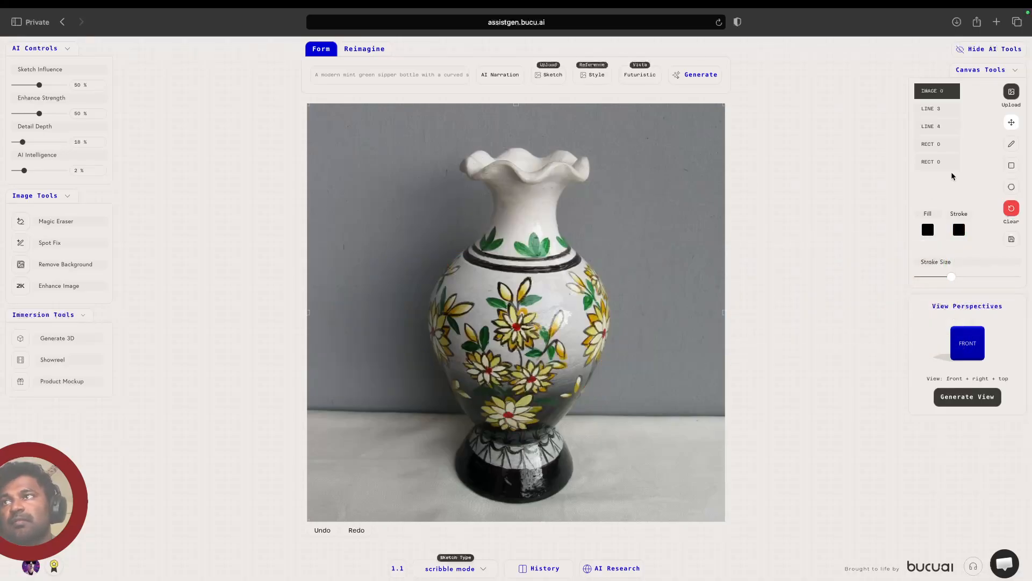
click(938, 161)
right_click(938, 162)
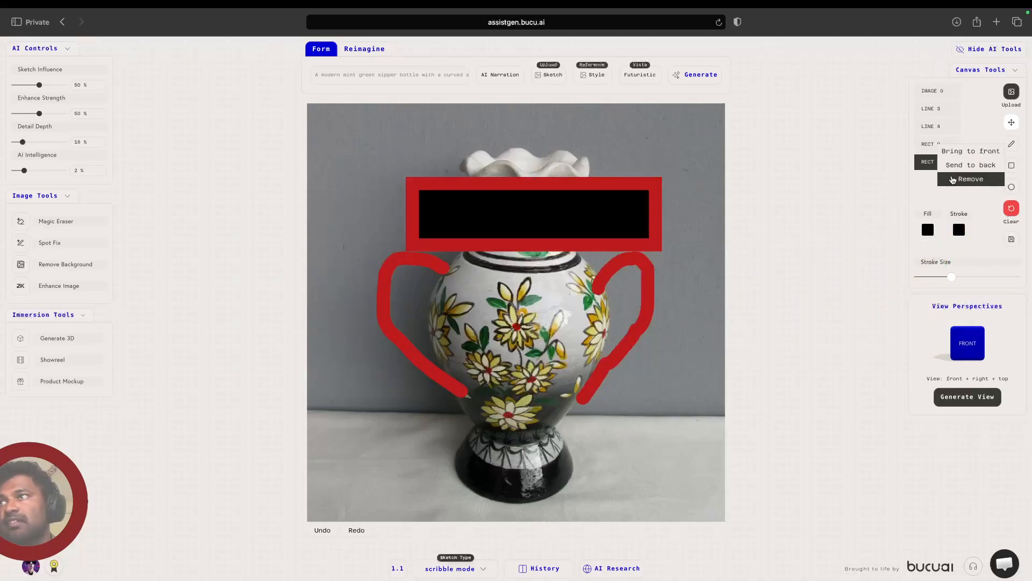
click(953, 180)
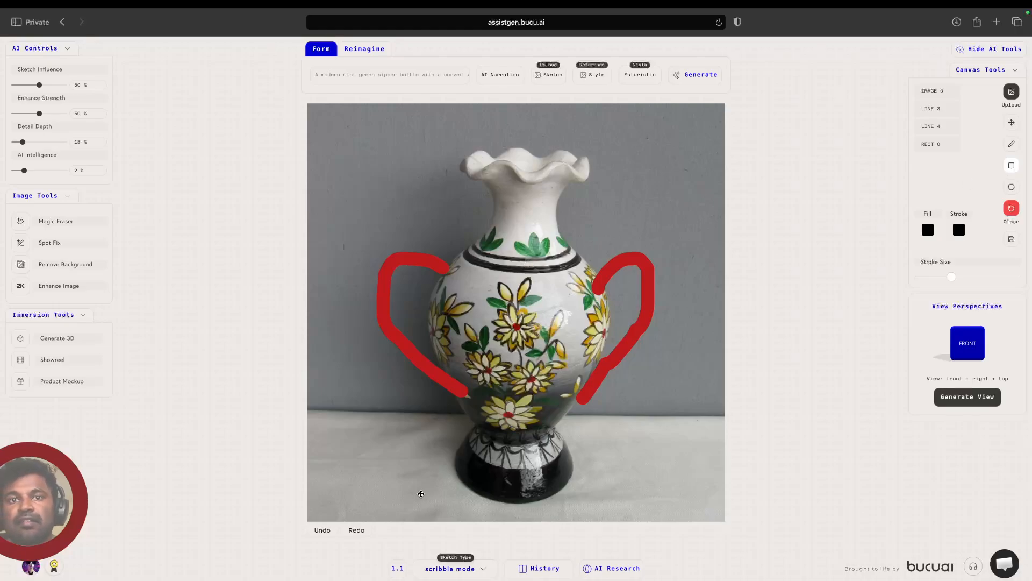
Step: Draw a wide black rectangle across the vase's base and try to select it on the canvas
drag(393, 463, 645, 509)
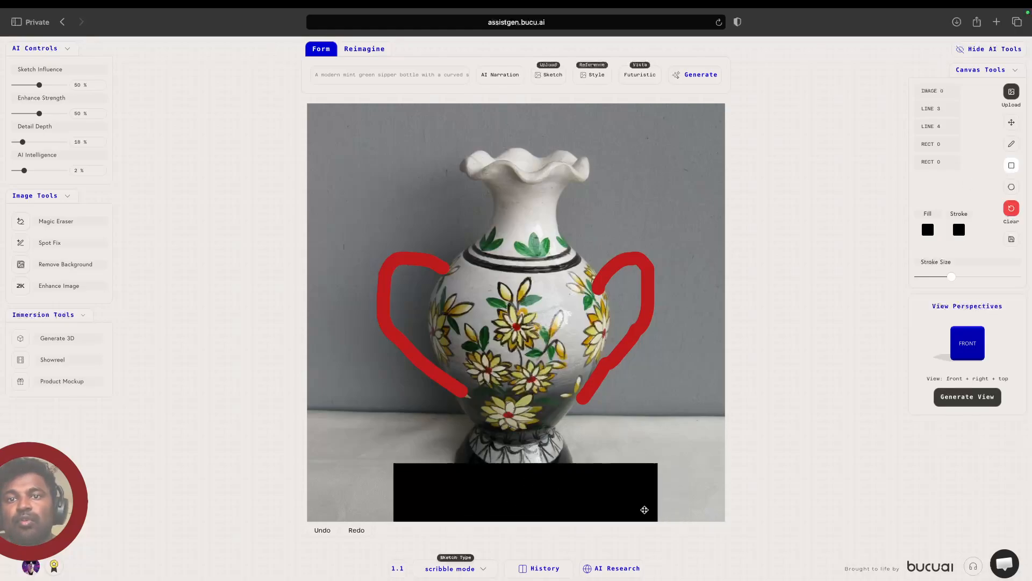
click(615, 483)
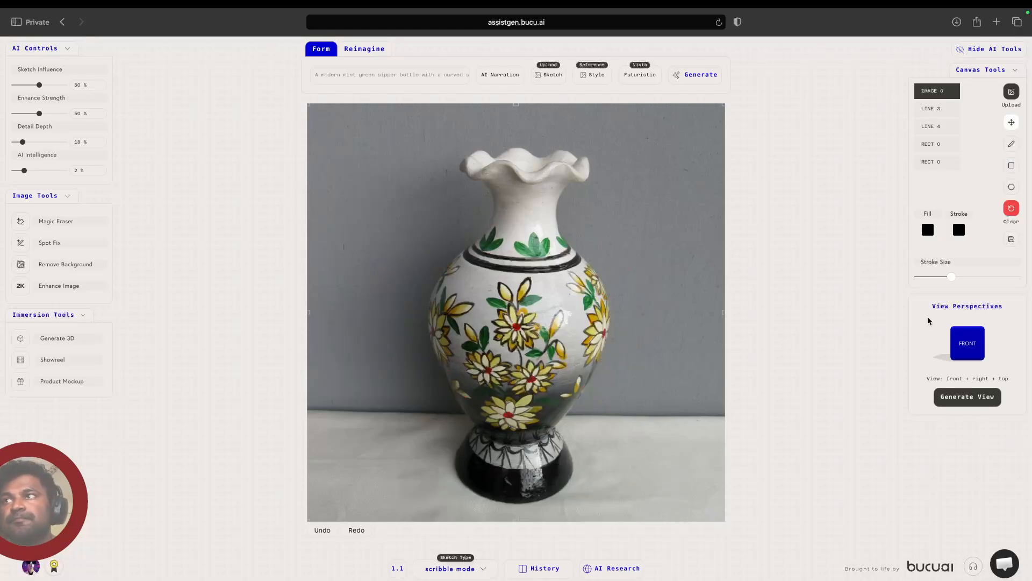
click(926, 161)
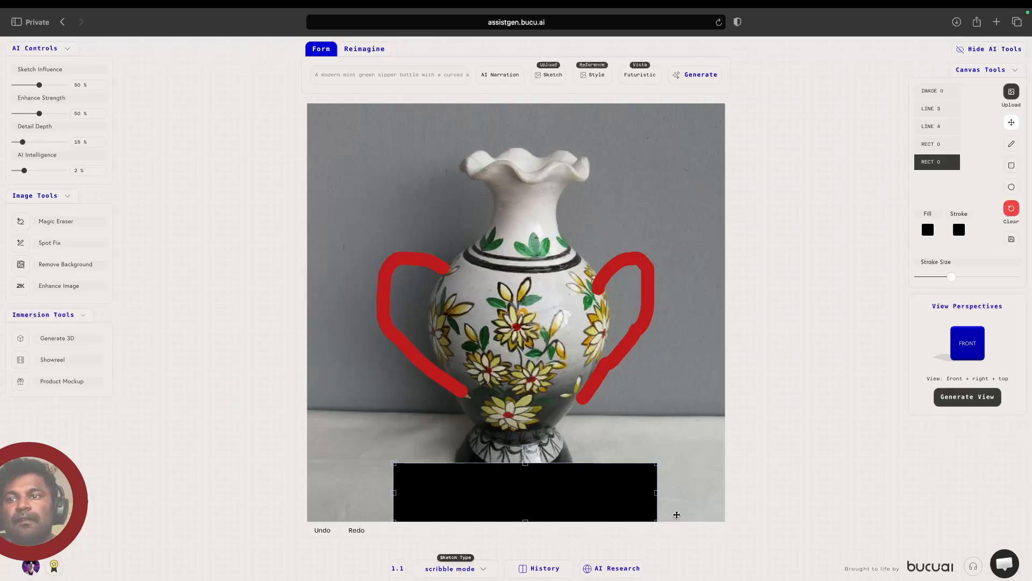
click(610, 472)
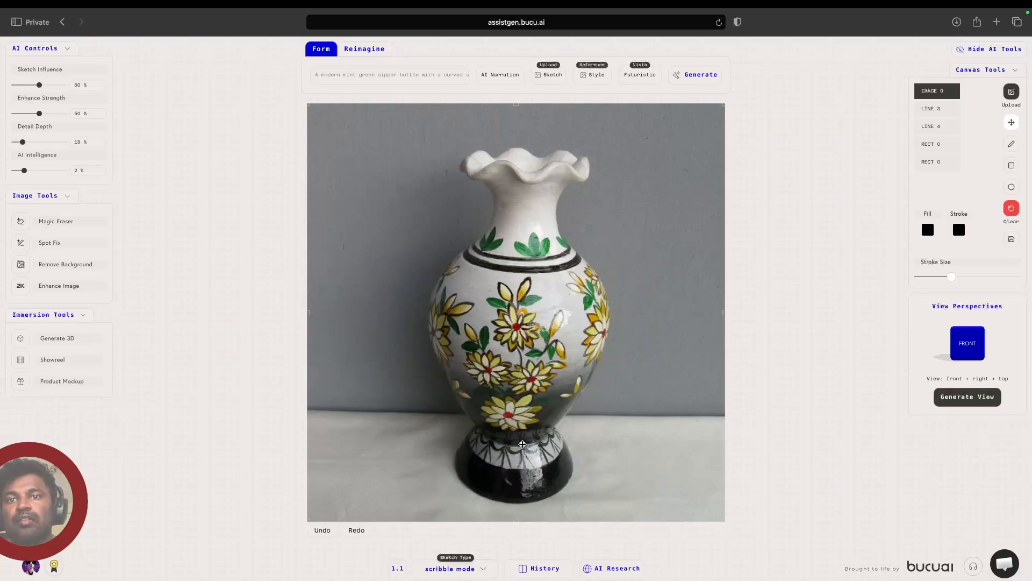
Step: Select the black rectangle layer at the vase's base and export the annotated canvas as an image
click(941, 162)
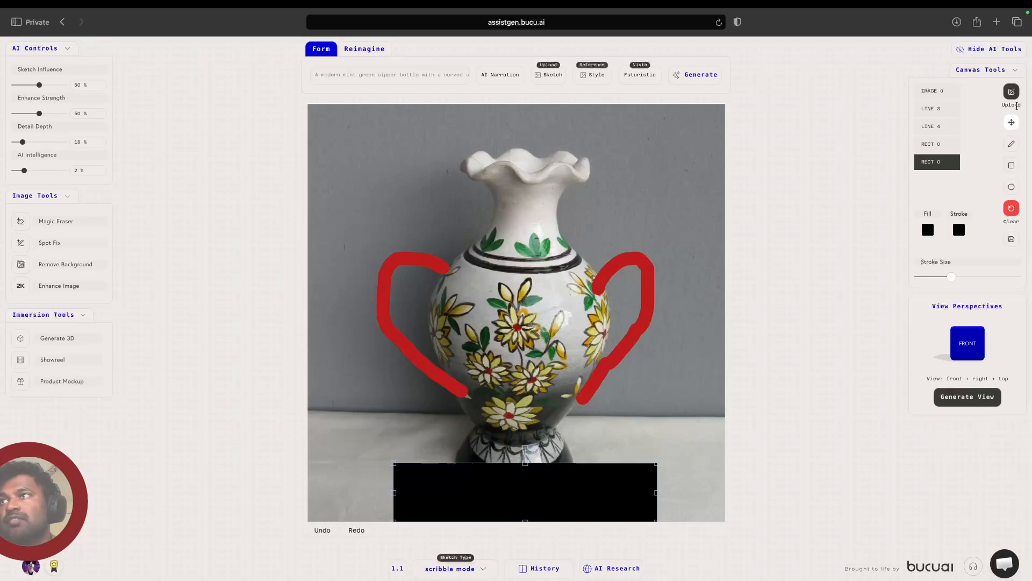
click(1014, 121)
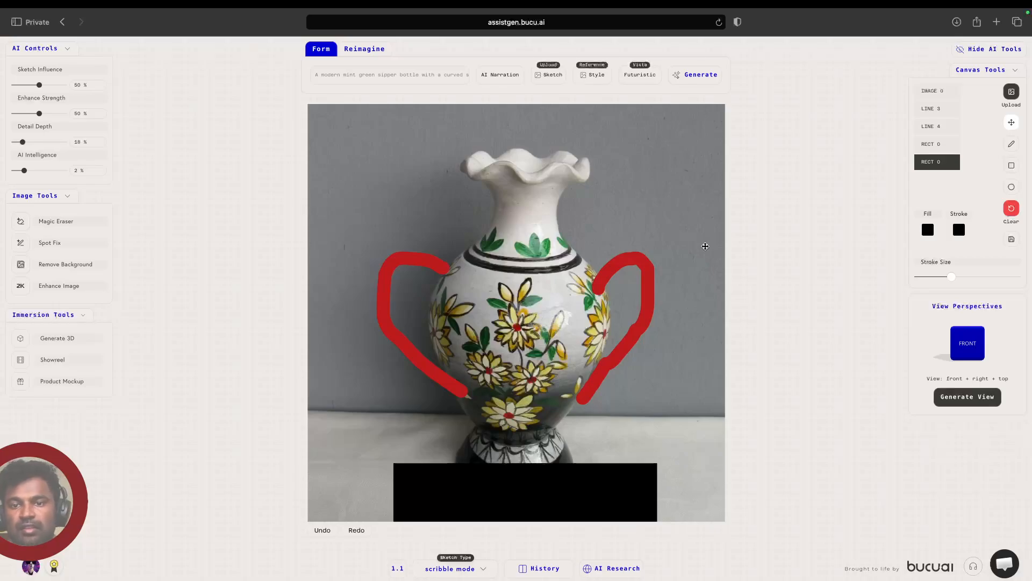
click(1011, 242)
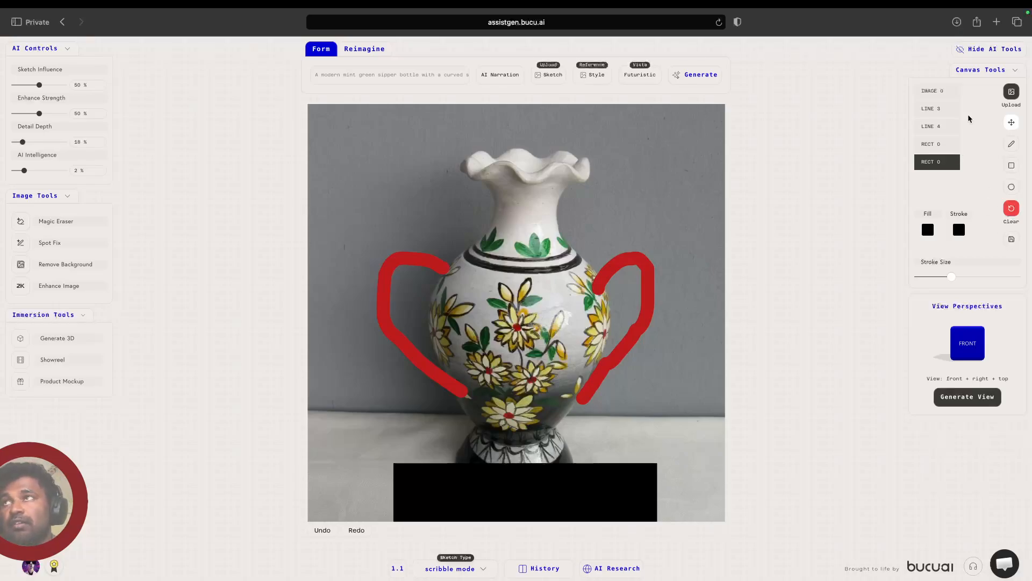
Step: Place the exported canvas PNG on the desktop, open it in Preview to inspect it, and switch back to the browser
click(578, 564)
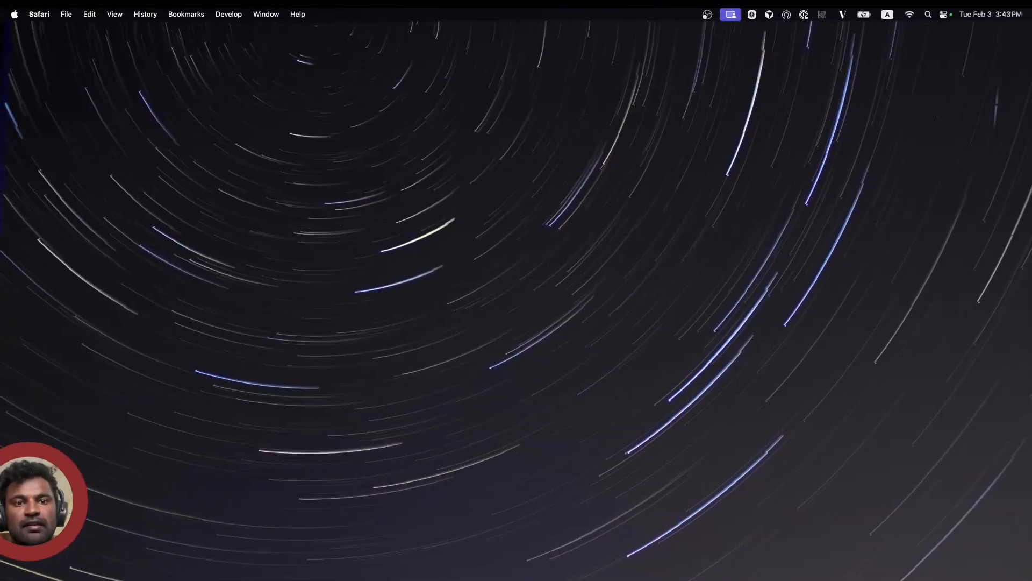
drag(359, 580, 293, 295)
double_click(293, 294)
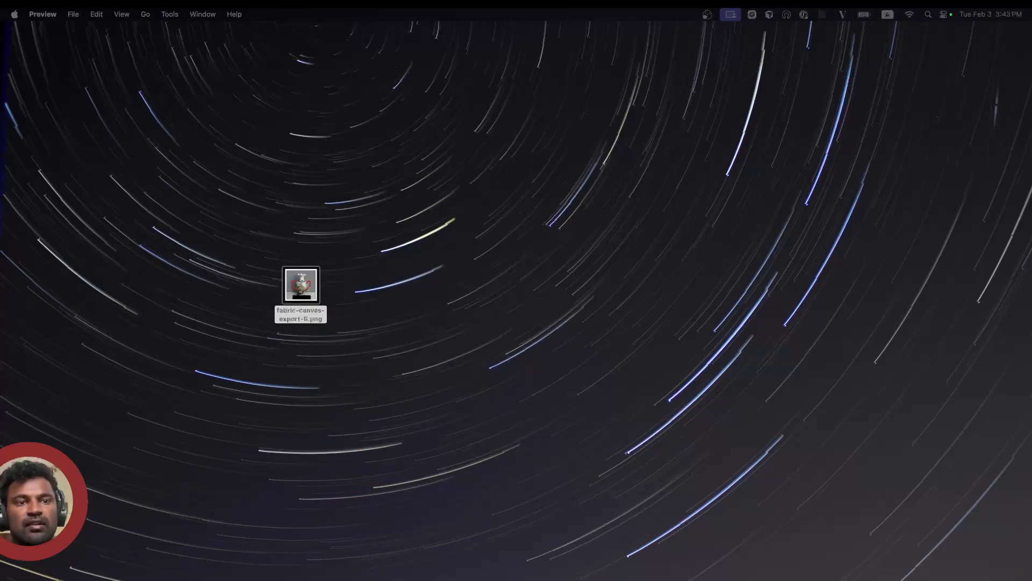
drag(203, 580, 484, 58)
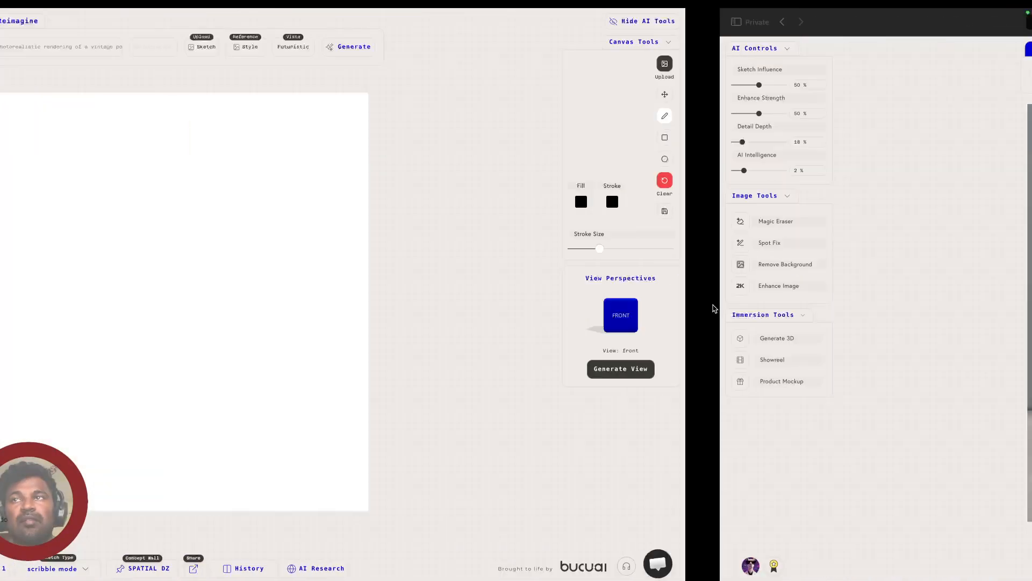
Step: Reimagine the annotated vase in Reimagine mode at Fast quality, using an AI-written narration as the prompt
click(352, 55)
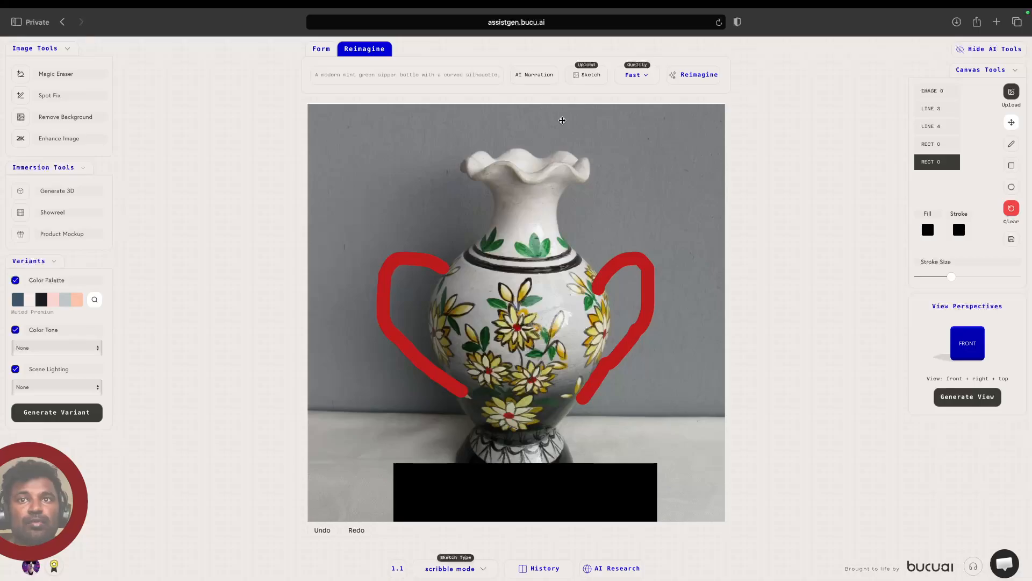
click(541, 75)
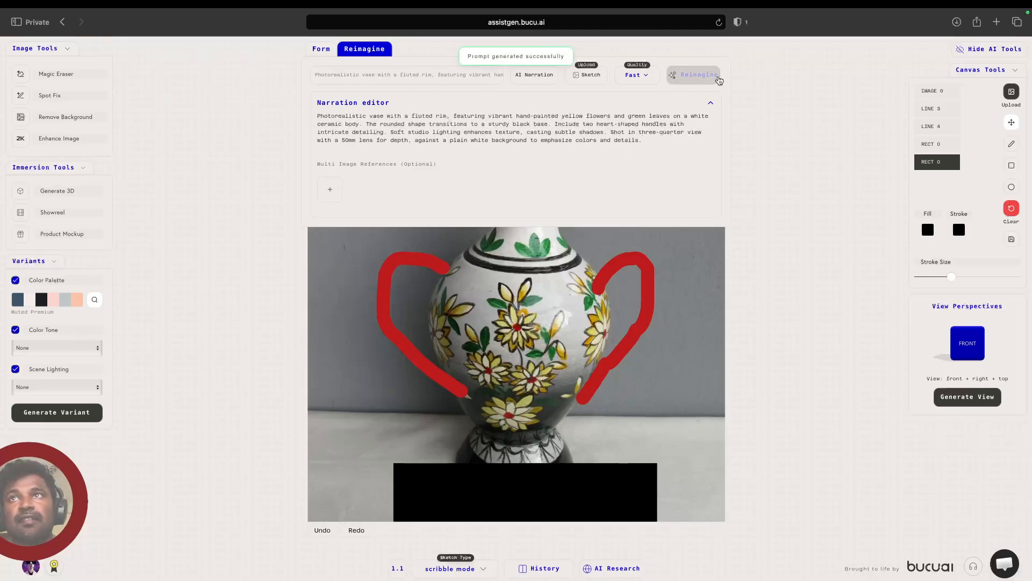
click(697, 75)
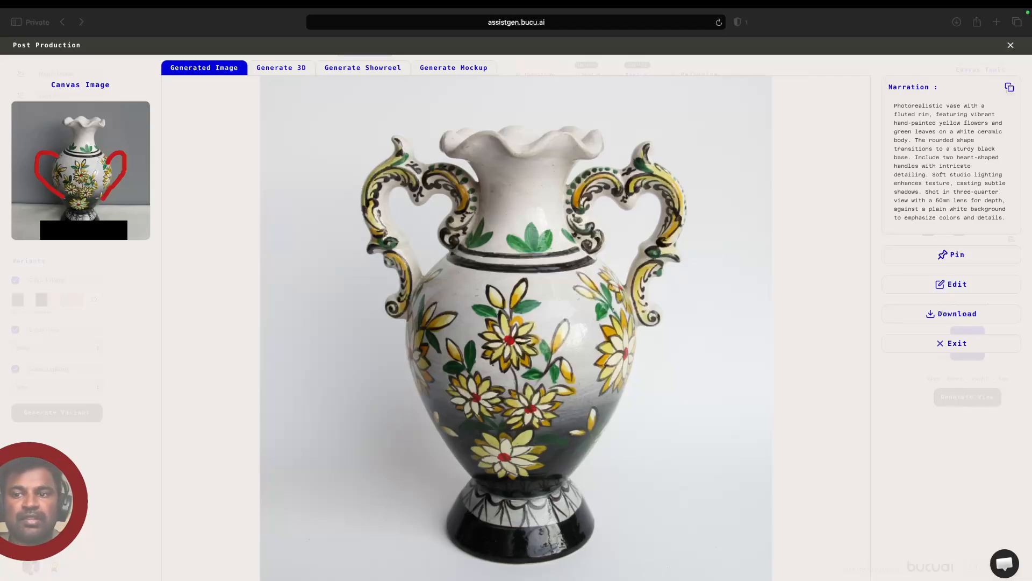
Step: Exit the post-production view of the generated vase and return from the bucuai website to the AssistGen page
click(965, 345)
click(949, 568)
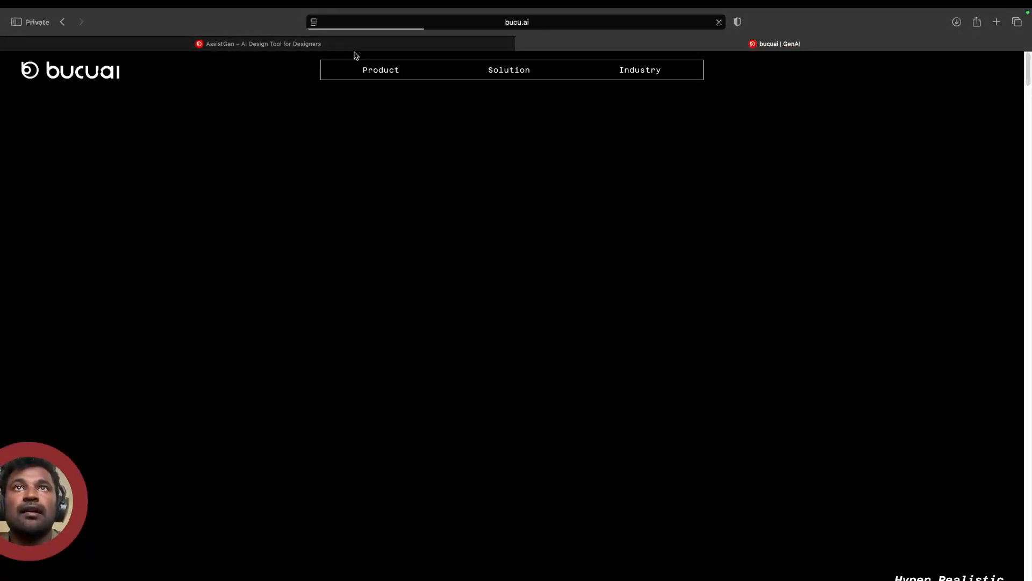
click(355, 52)
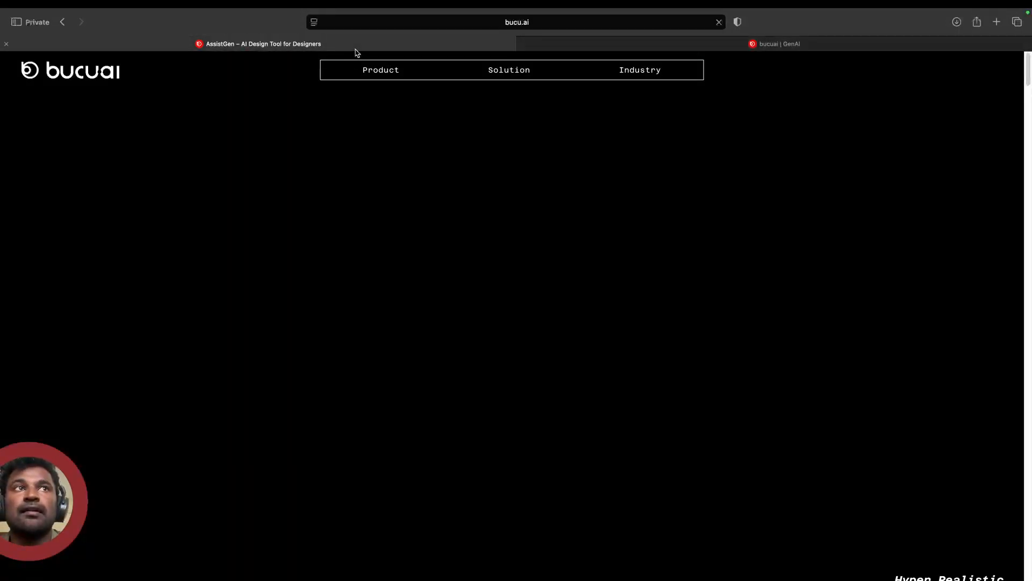